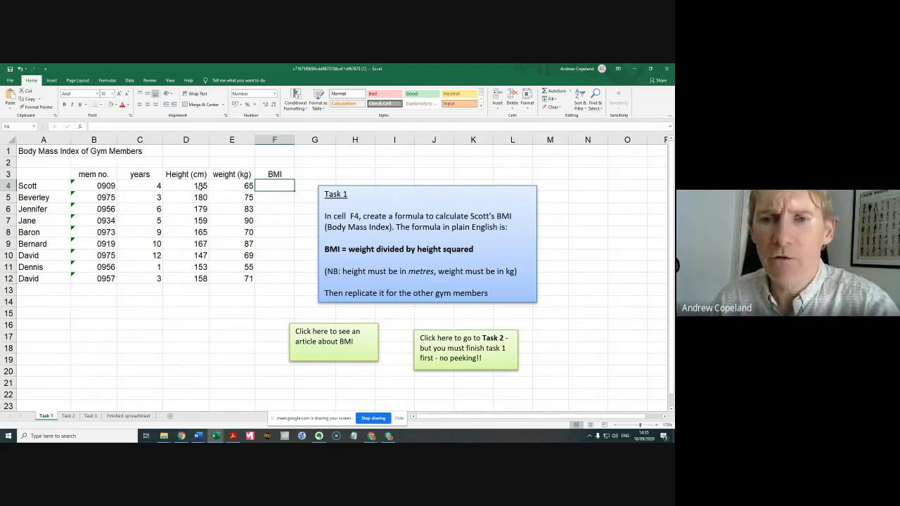
Examine the height and weight values in D4 and E4 that the BMI calculation needs
click(201, 189)
click(234, 186)
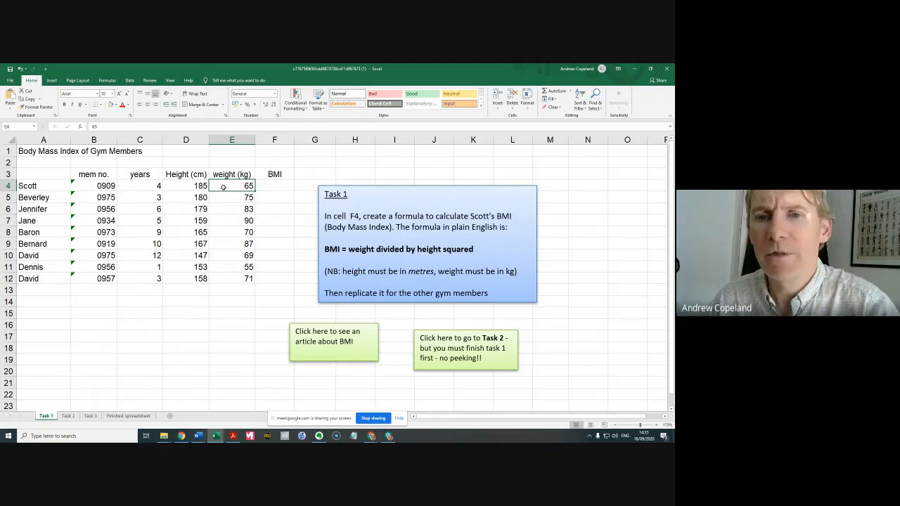
click(202, 188)
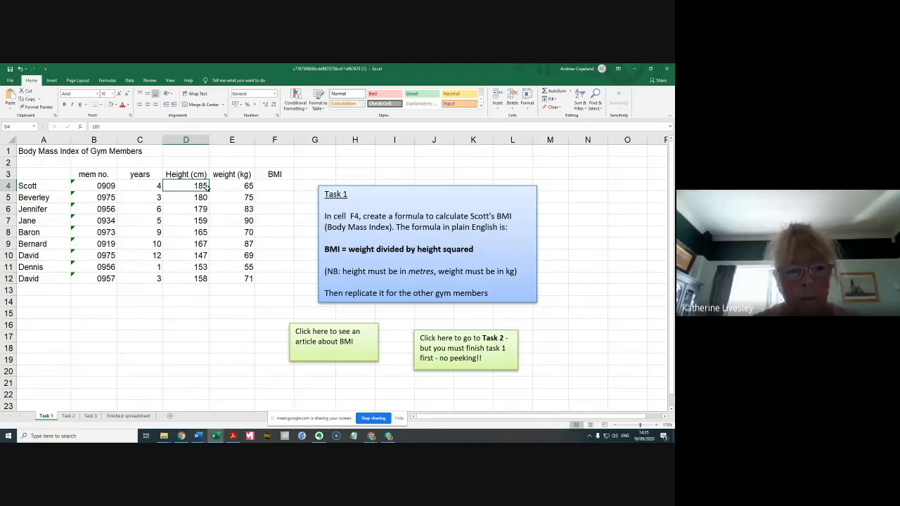
click(248, 187)
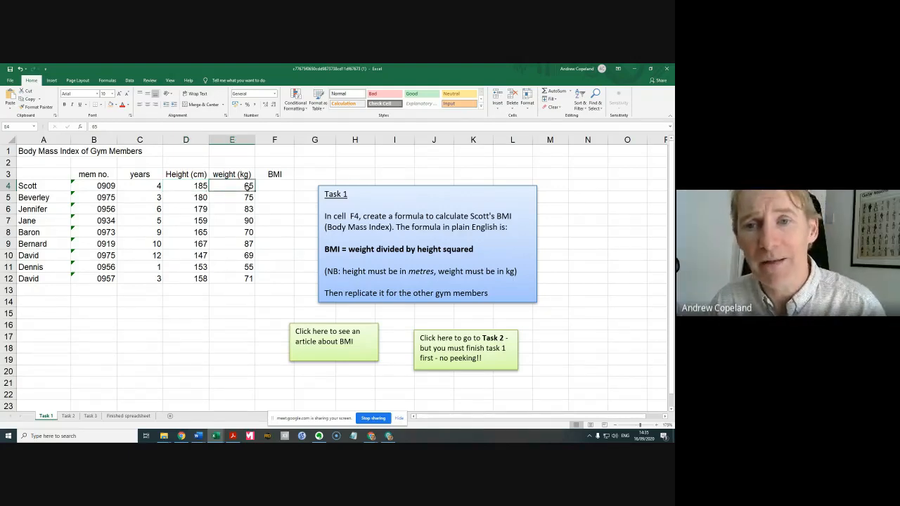
click(198, 186)
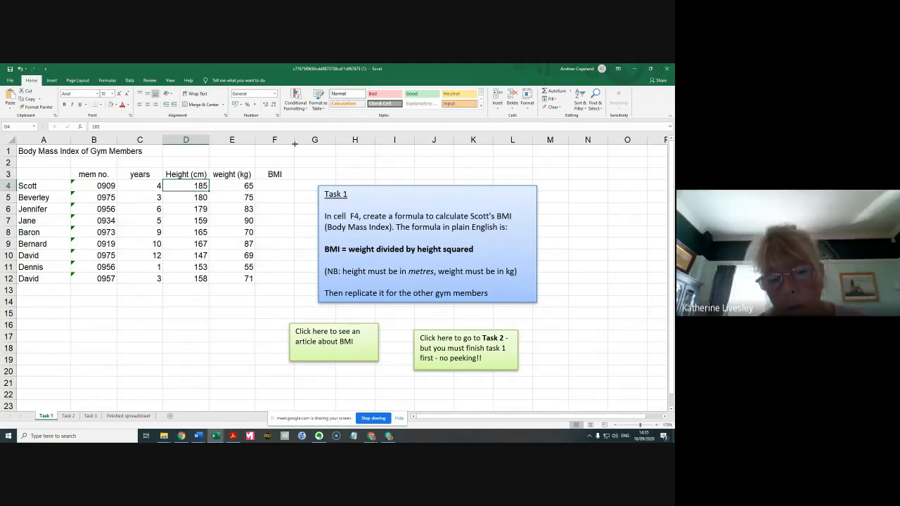
Widen column F slightly and write the BMI formula =e4/(d4/100)^2 in cell F4
drag(294, 144, 311, 145)
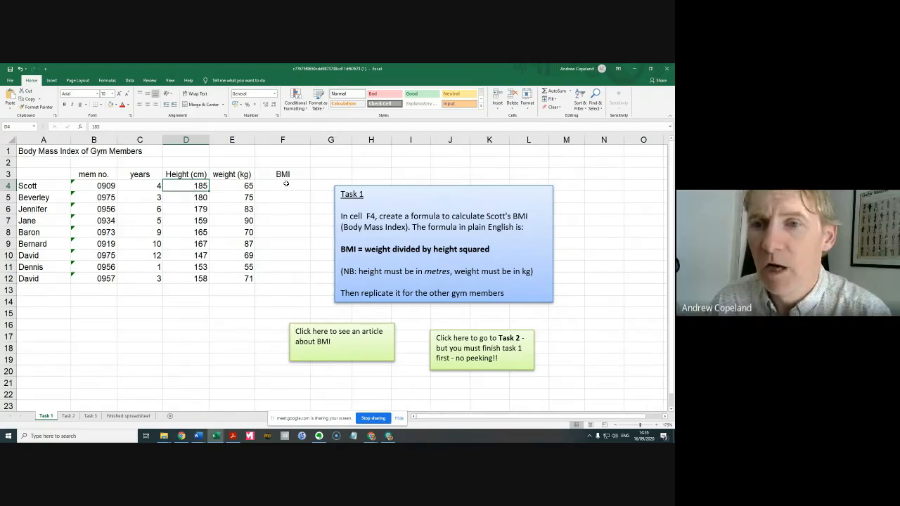
click(286, 183)
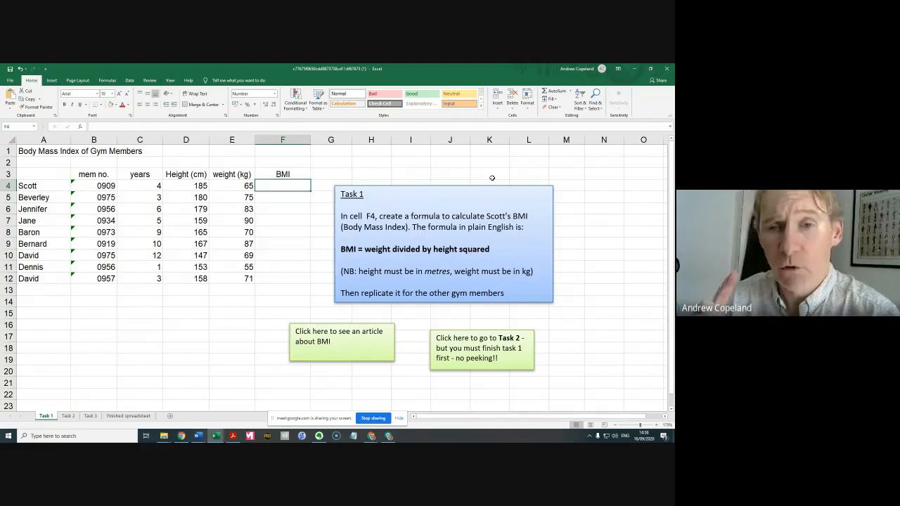
text(=)
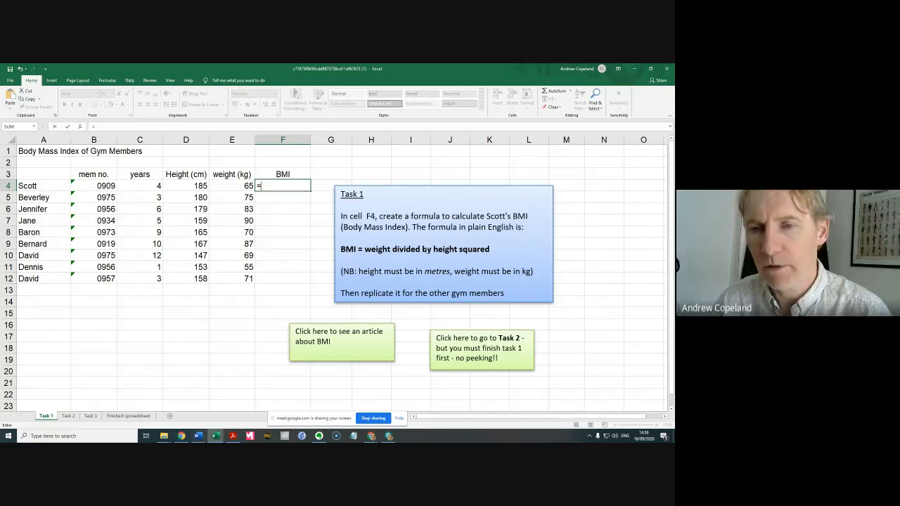
text(e4/()
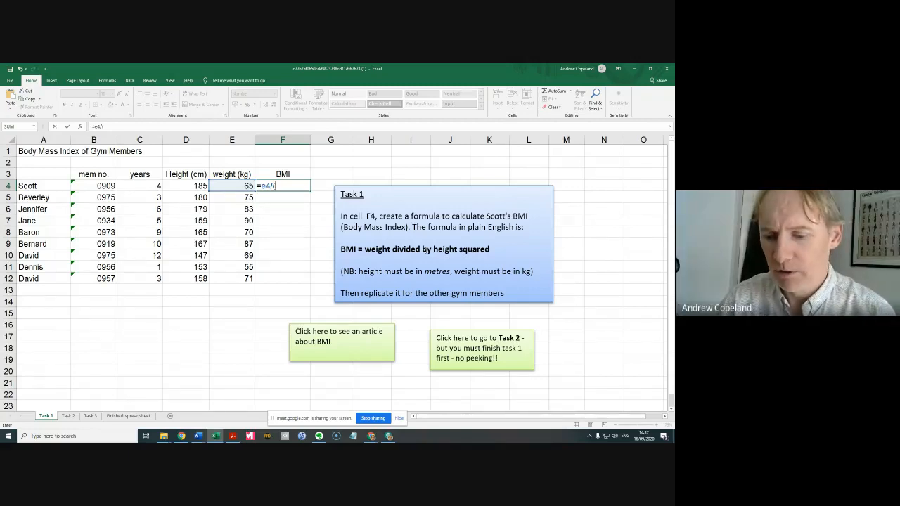
key(Return)
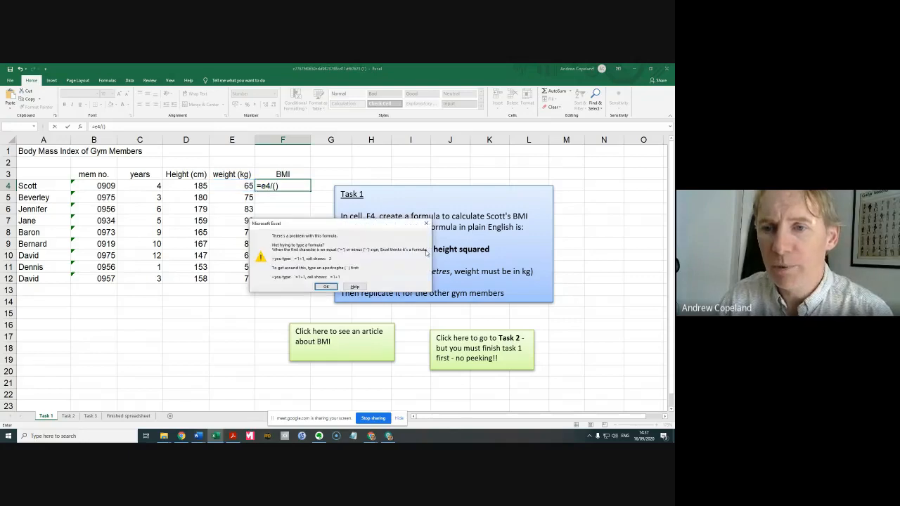
click(426, 223)
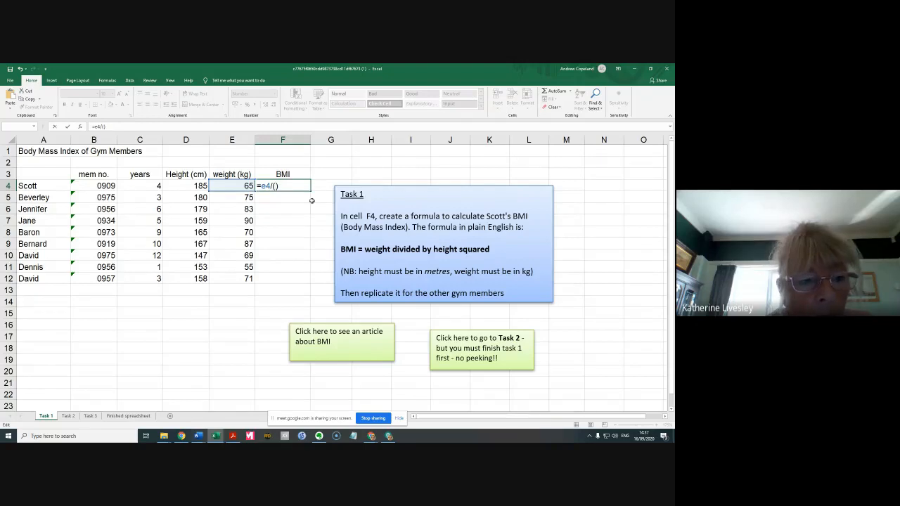
text(d4)
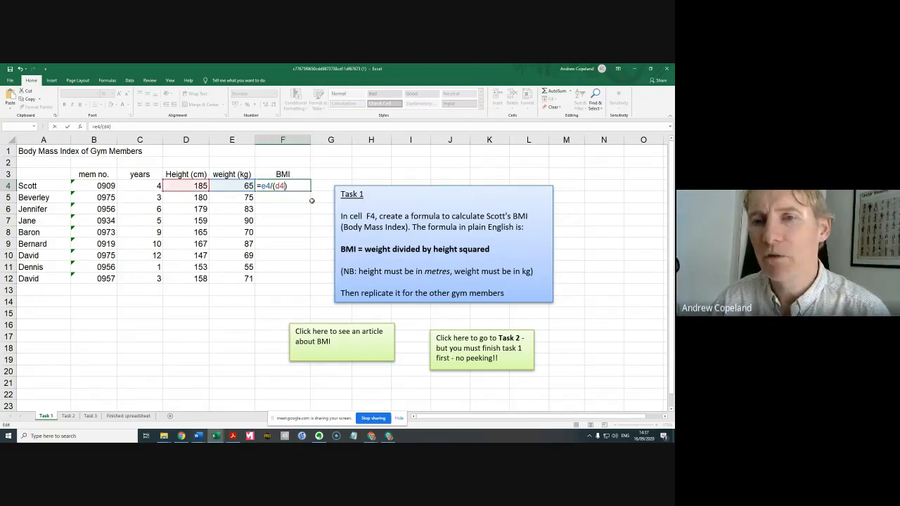
text(/100)^)
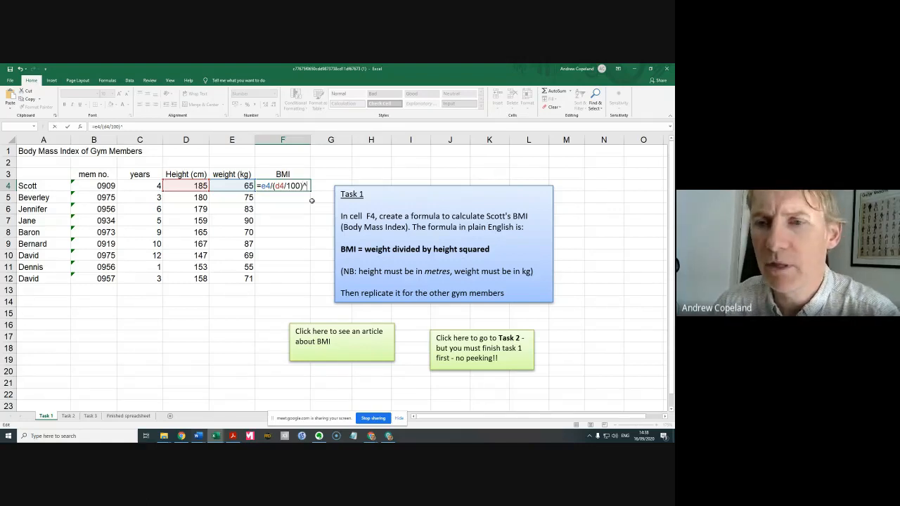
text(2)
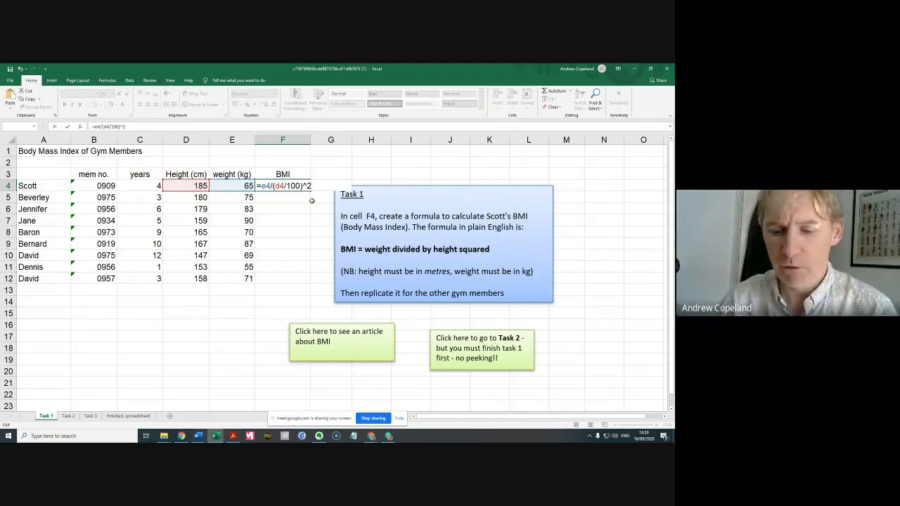
text(^^^^)
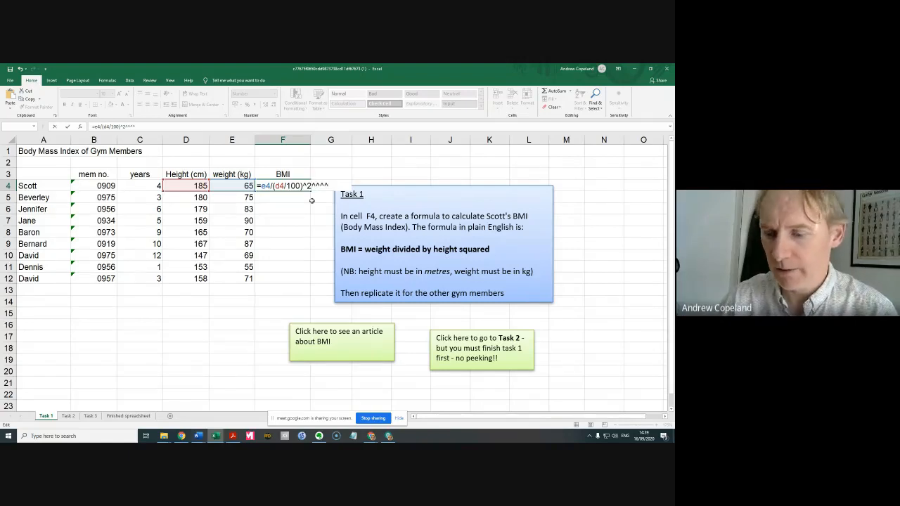
key(BackSpace)
key(BackSpace)
key(BackSpace)
key(BackSpace)
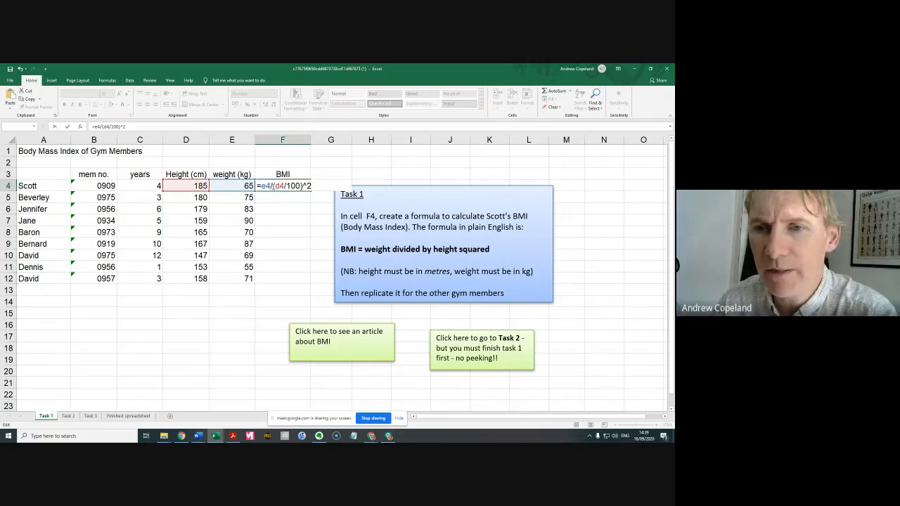
Highlight the bracketed height conversion (d4/100) in F4, then commit the BMI formula
drag(274, 186, 301, 186)
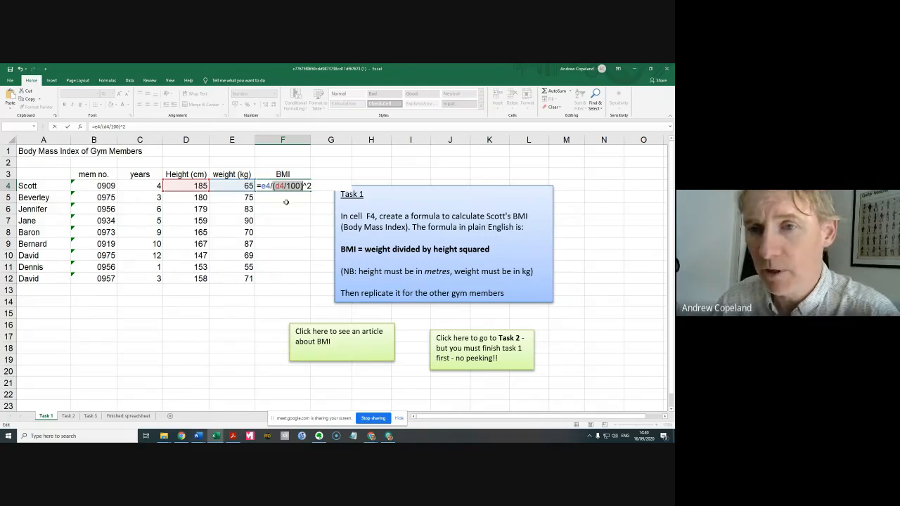
click(312, 186)
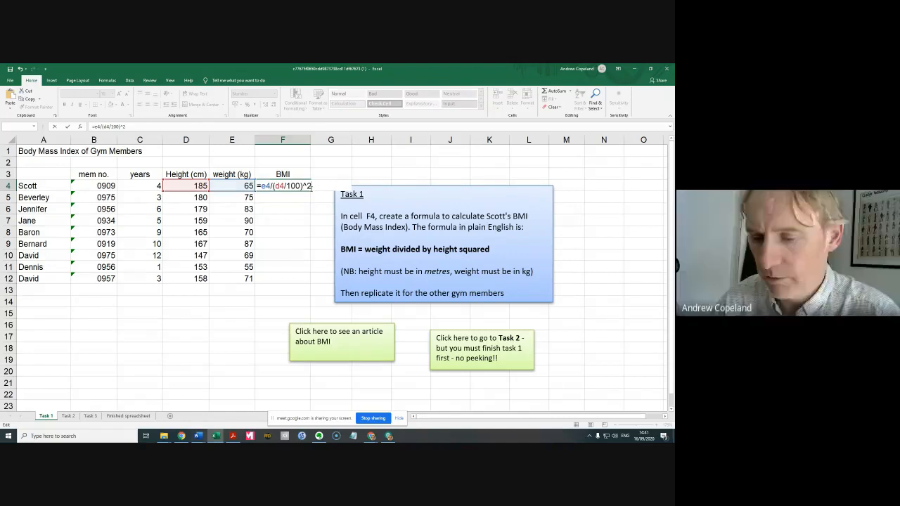
key(Return)
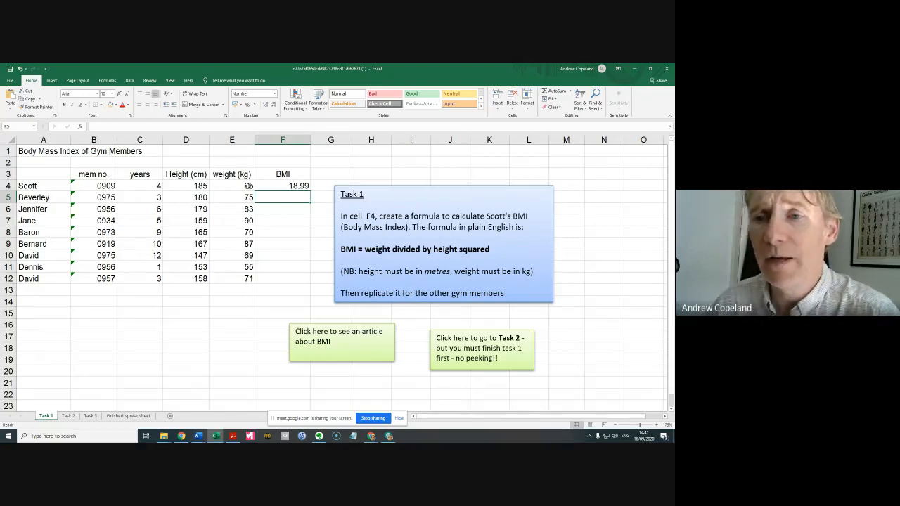
Open the BMI formula in F4 to review its cell references without editing it
click(291, 188)
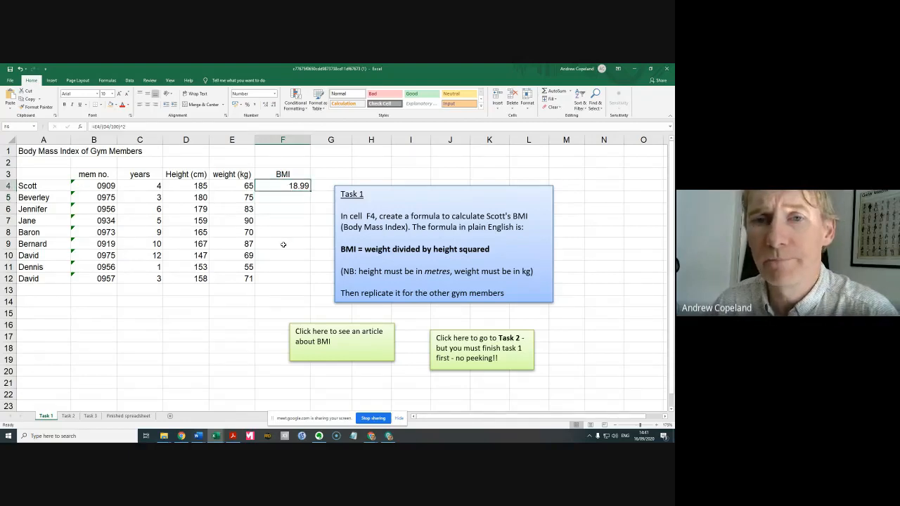
double_click(297, 186)
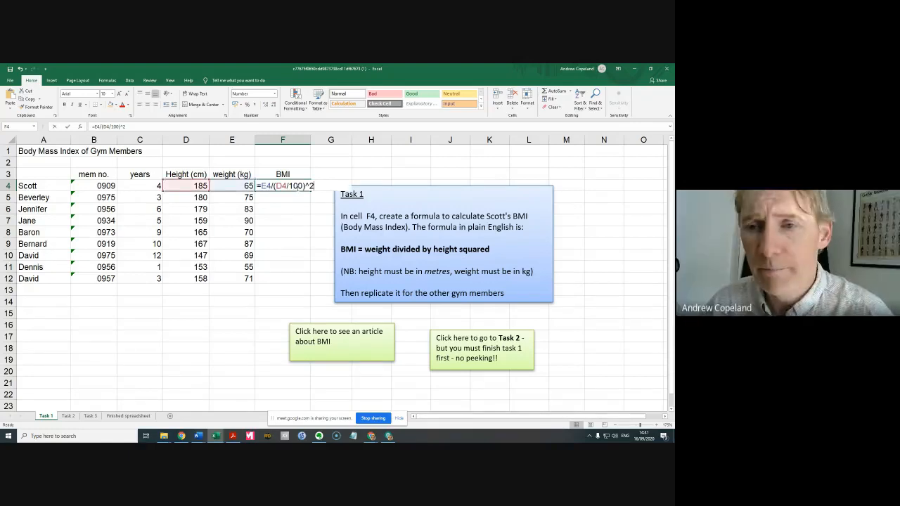
key(Escape)
click(292, 211)
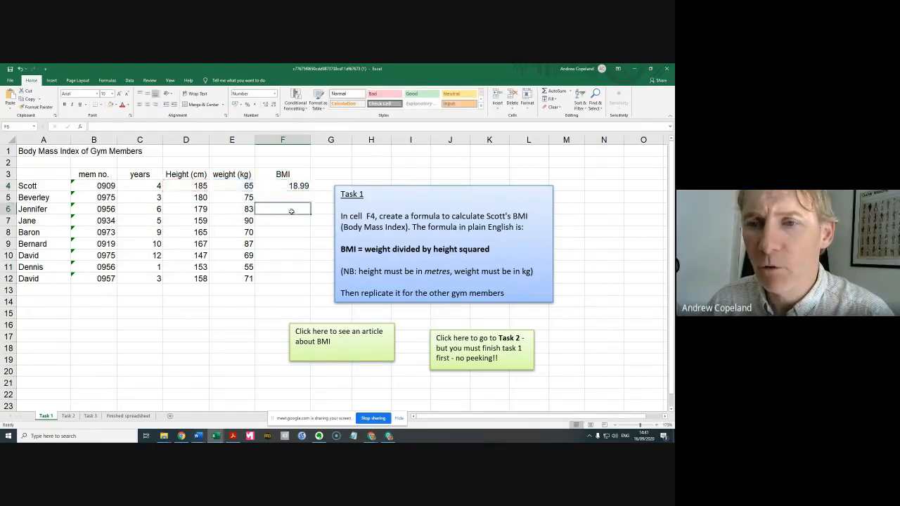
click(291, 221)
click(289, 233)
click(289, 252)
click(290, 264)
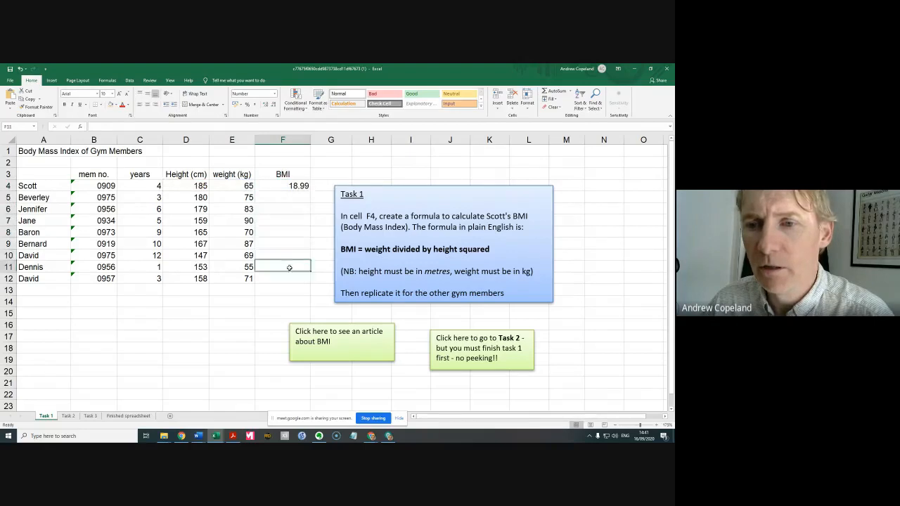
click(290, 277)
Replicate the BMI formula from F4 down to F12 for the remaining gym members
key(Up)
key(Up)
key(Up)
key(Up)
key(Up)
key(Up)
key(Up)
key(Up)
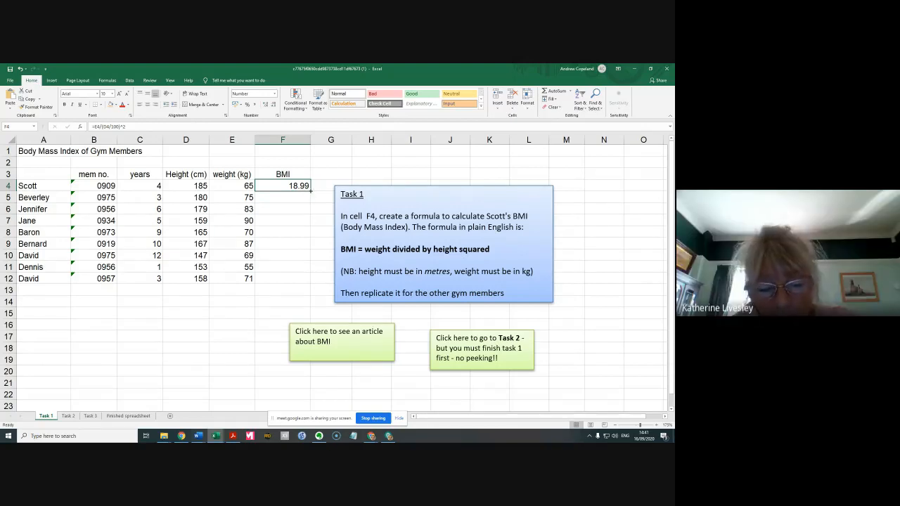
drag(310, 190, 308, 285)
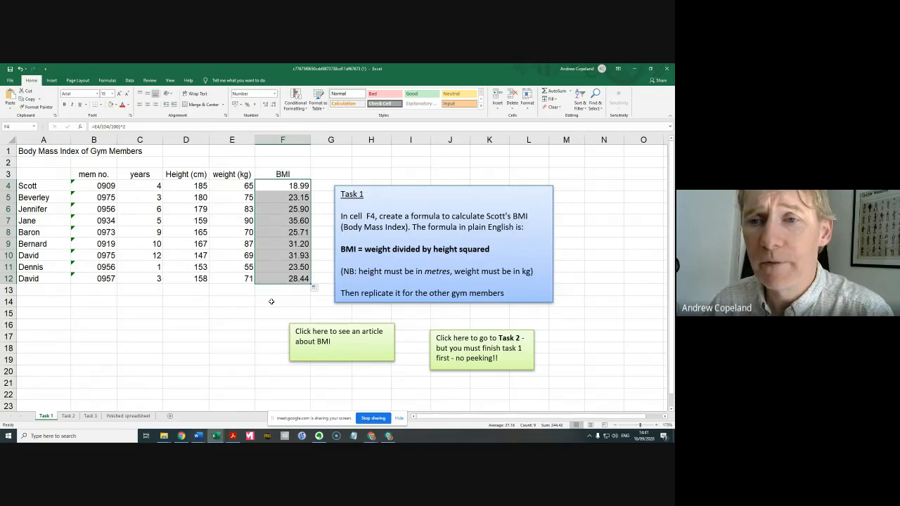
click(271, 302)
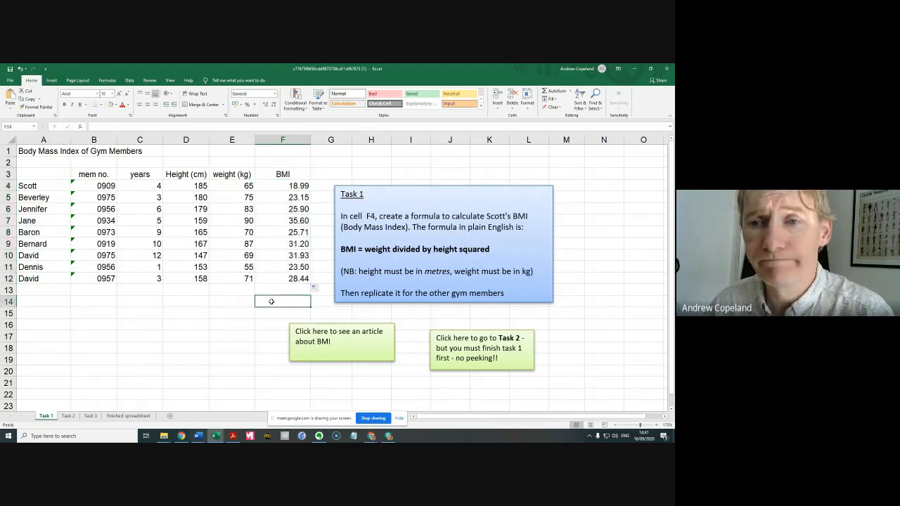